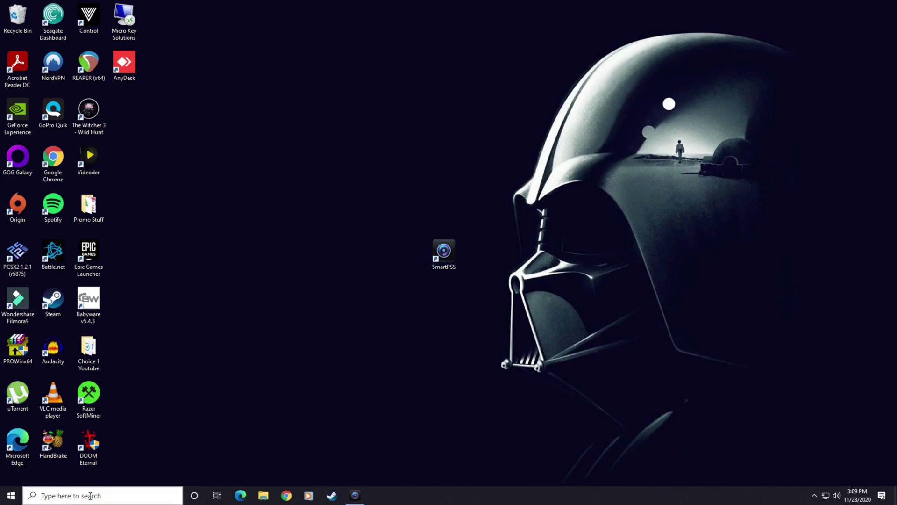
# Step: Search Windows for 'smart', then dismiss the search results without launching anything
pyautogui.click(91, 496)
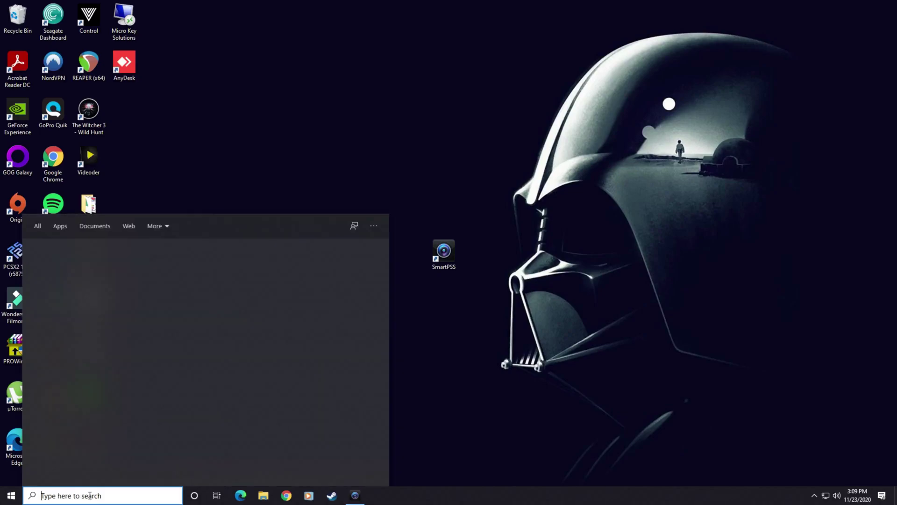
pyautogui.write('smart')
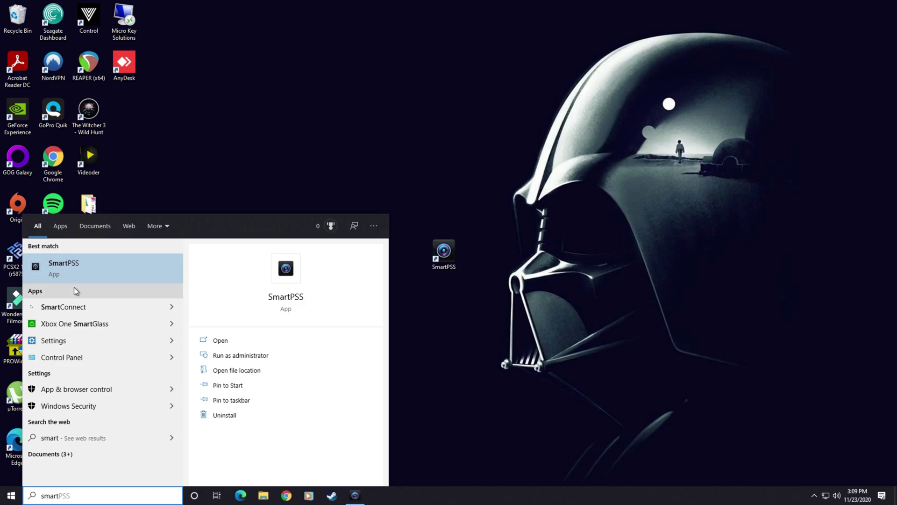
pyautogui.click(439, 159)
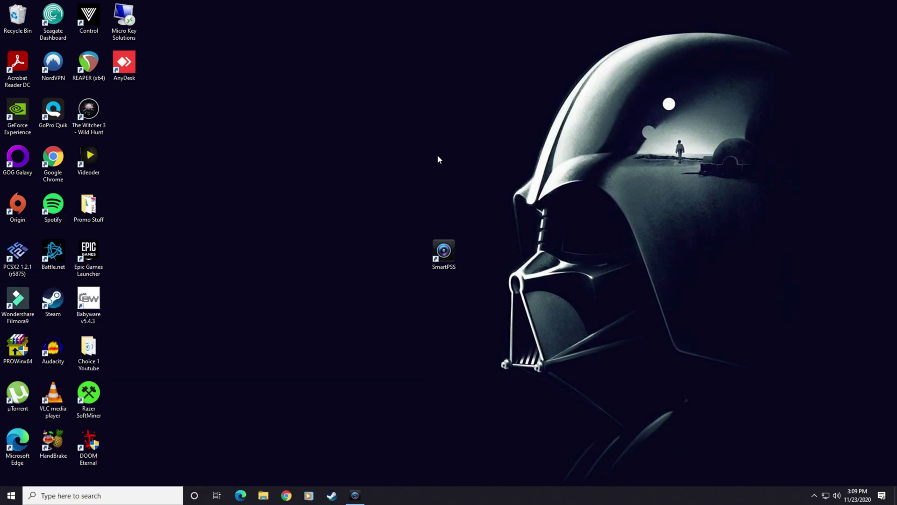
pyautogui.click(358, 498)
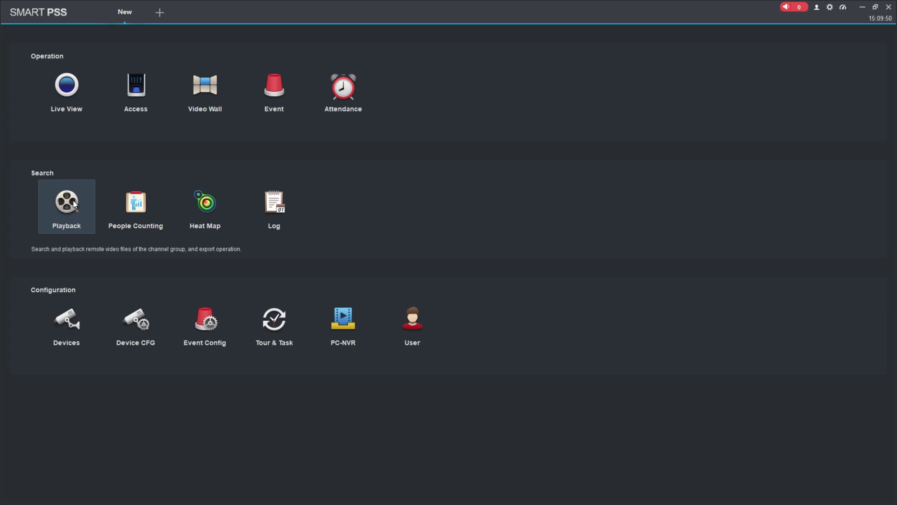
# Step: Open Playback, expand LaCounte Estate and check its Front Door camera
pyautogui.click(74, 203)
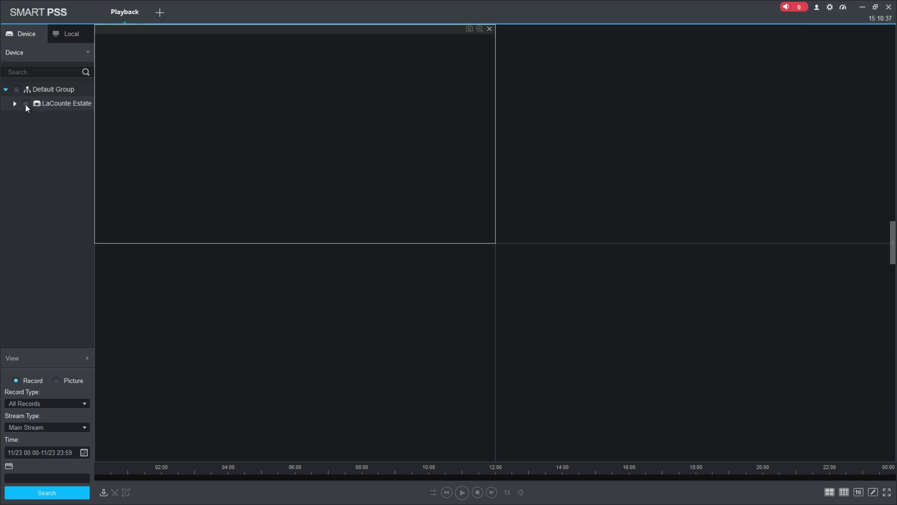
pyautogui.click(15, 104)
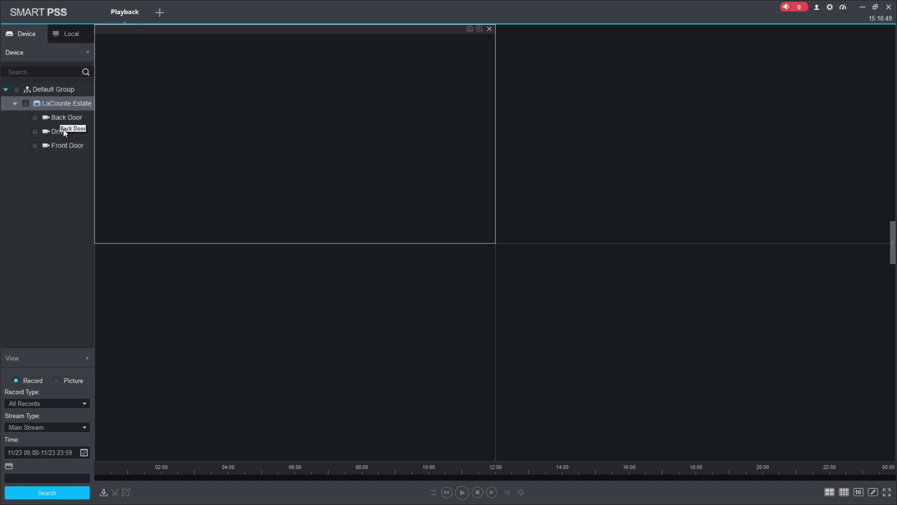
pyautogui.click(35, 145)
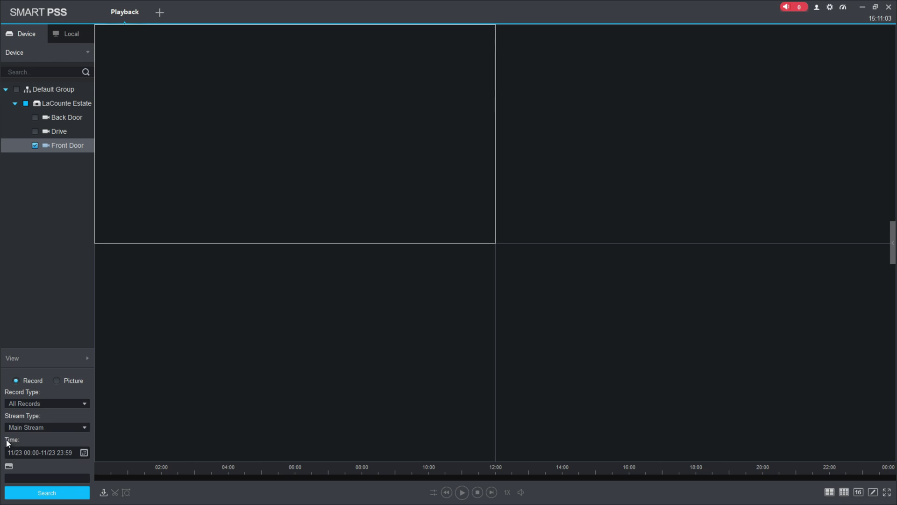
# Step: Set the search time to 4 Nov 2020, from 12:00:00 to 14:00:00
pyautogui.click(84, 453)
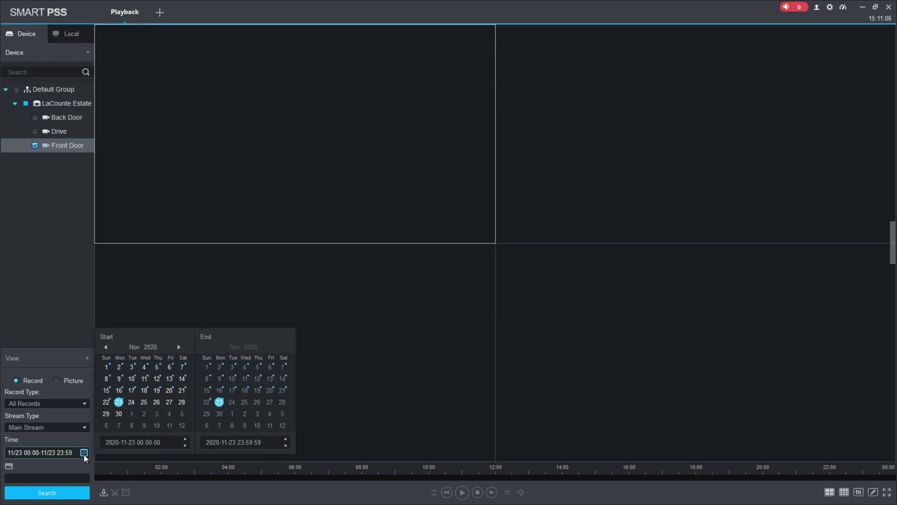
pyautogui.click(144, 368)
pyautogui.click(140, 442)
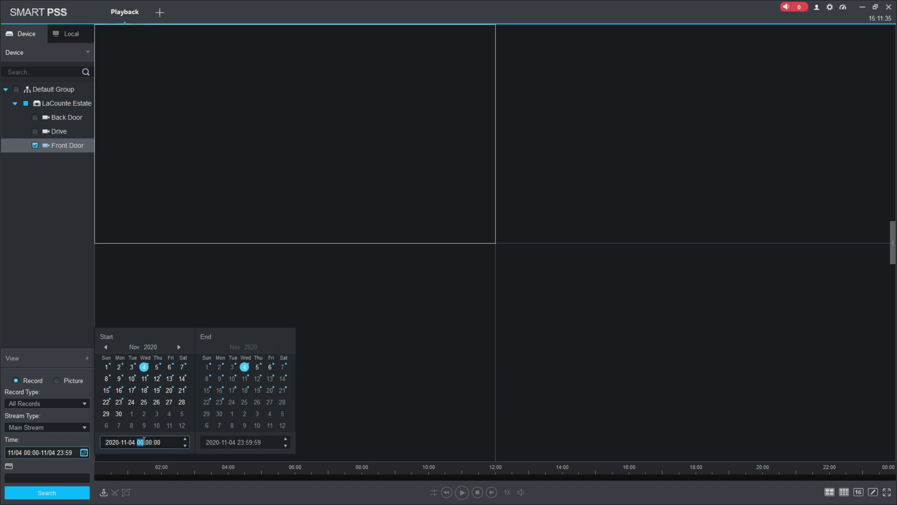
pyautogui.click(203, 433)
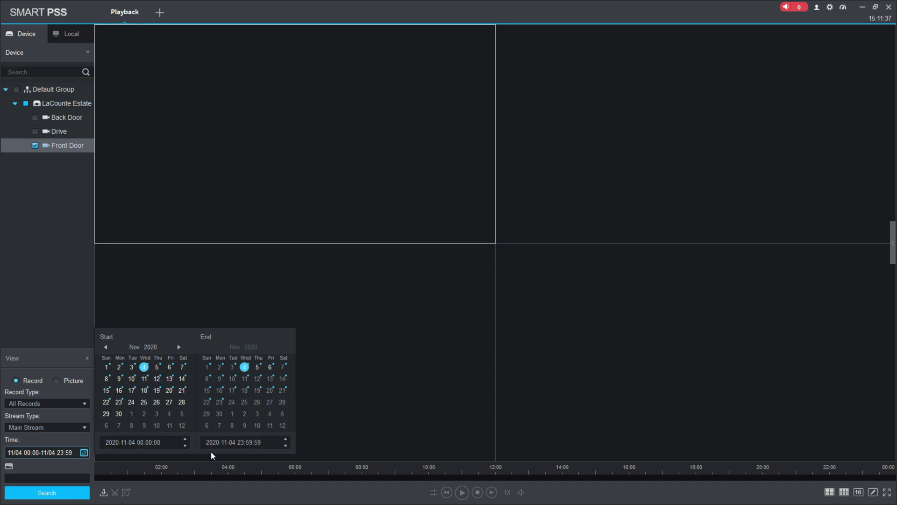
pyautogui.click(141, 442)
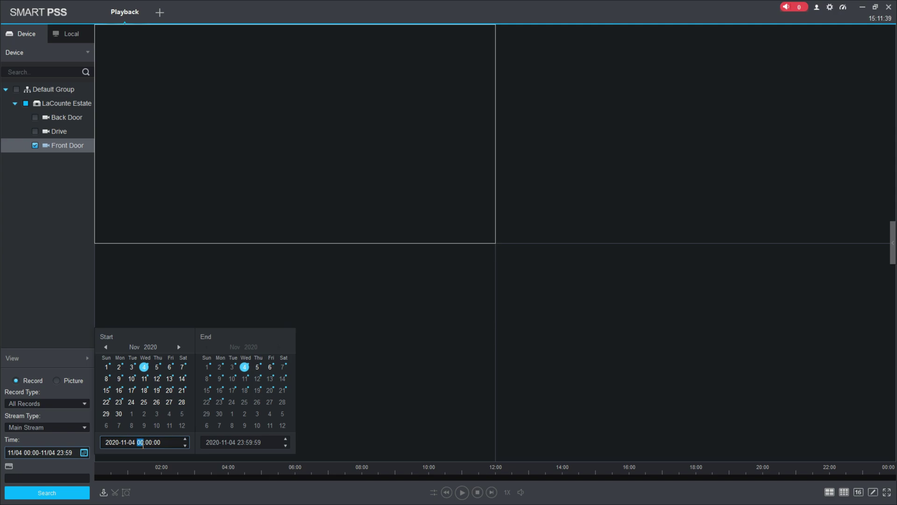
pyautogui.write('120000')
pyautogui.click(239, 443)
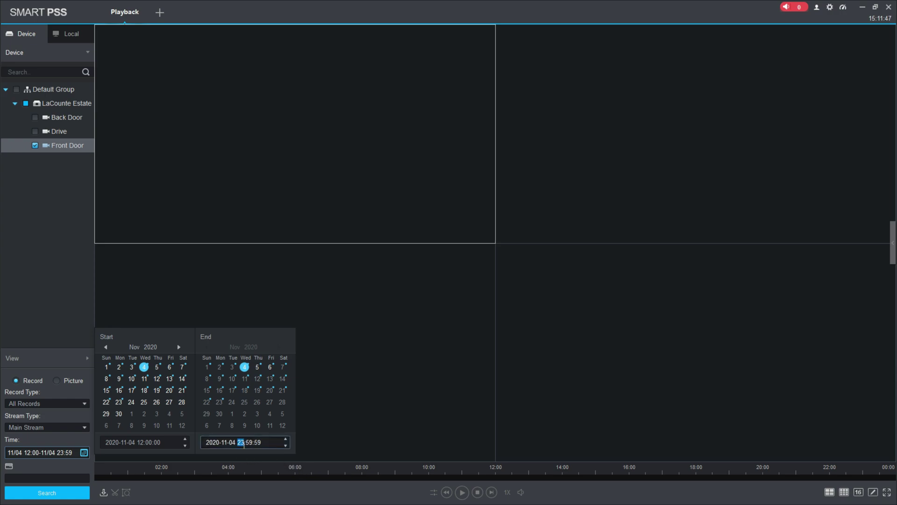
pyautogui.write('140000')
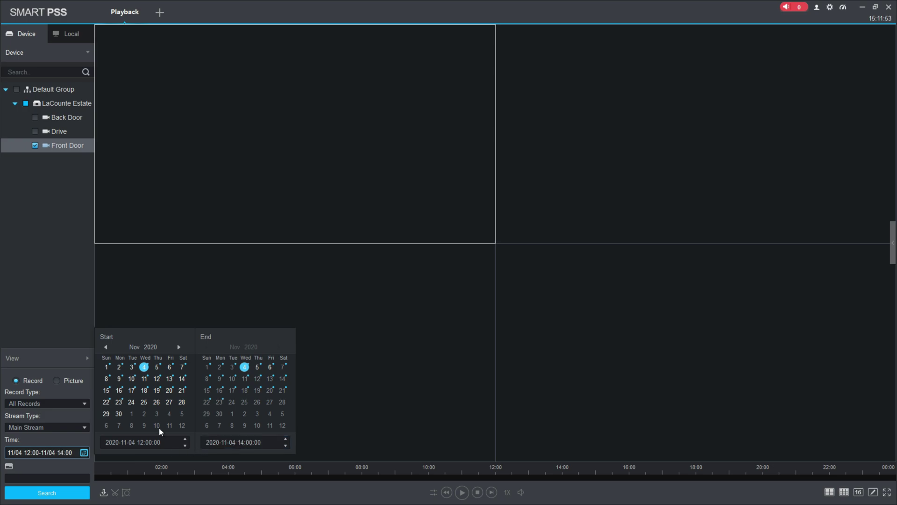
# Step: Search the Front Door recordings for 12:00–14:00 and play them from 12:00 PM
pyautogui.click(47, 496)
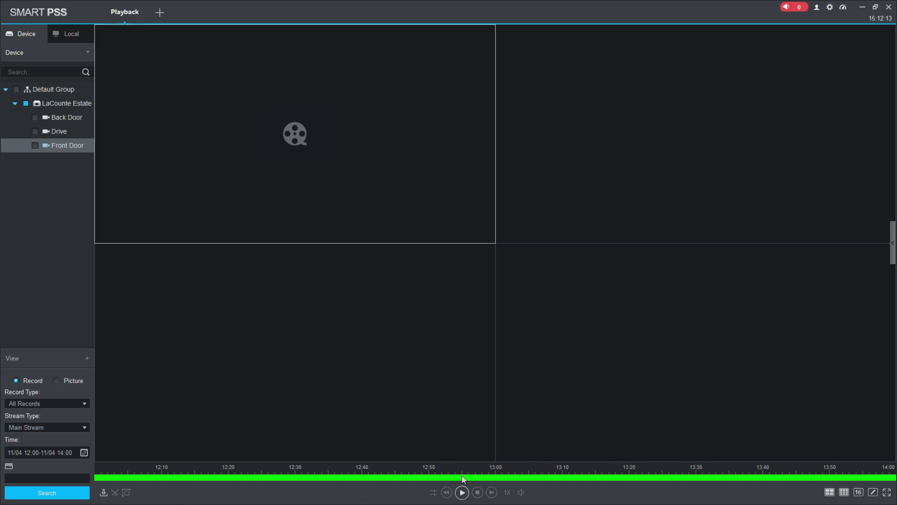
pyautogui.click(462, 493)
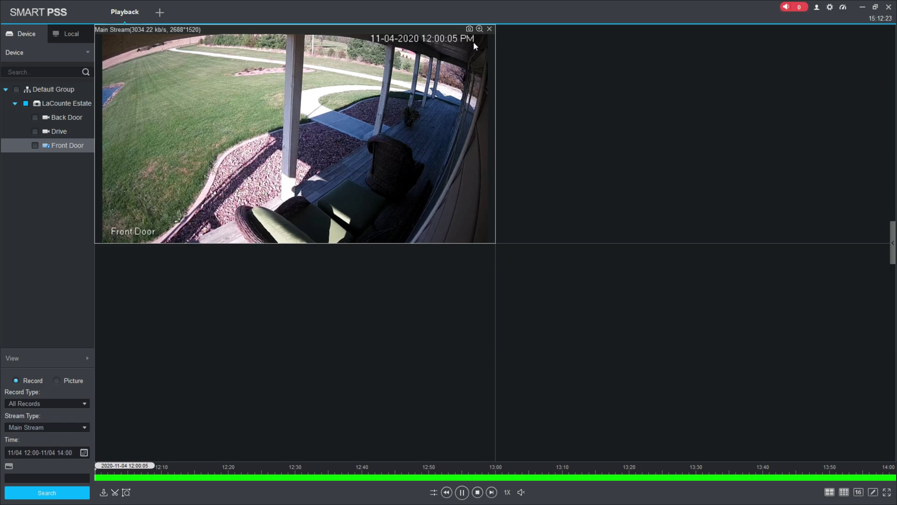
# Step: Maximise the Front Door video pane to fill the whole playback area
pyautogui.doubleClick(332, 175)
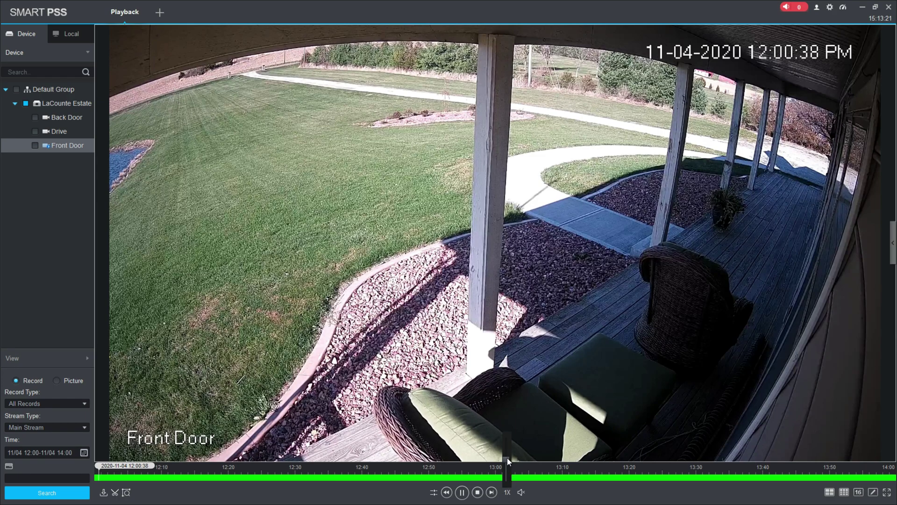
# Step: Raise playback speed to 4X, then jump ahead and pause at 12:20:01 PM
pyautogui.press('Up')
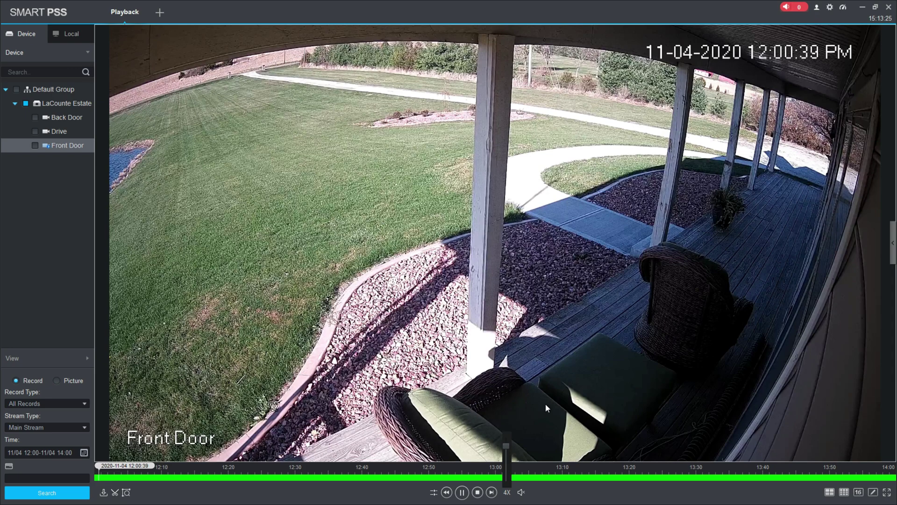
pyautogui.moveTo(580, 240)
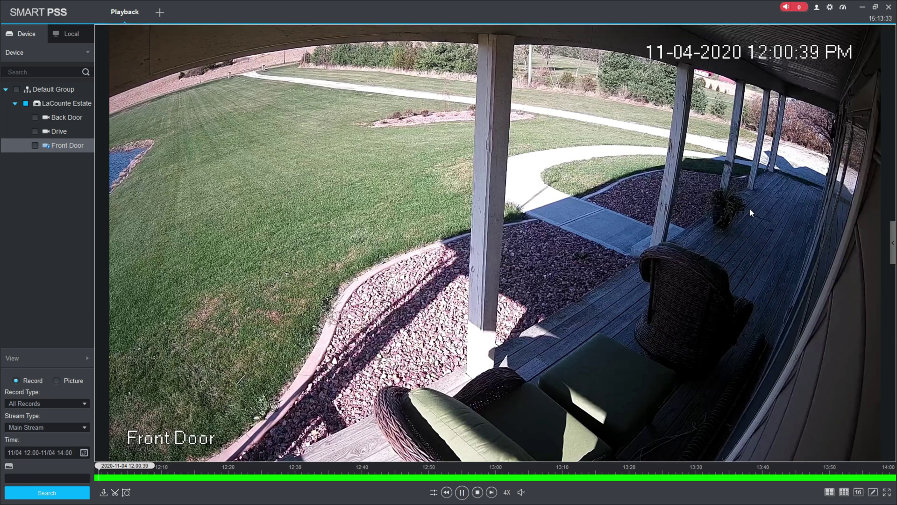
pyautogui.moveTo(481, 206)
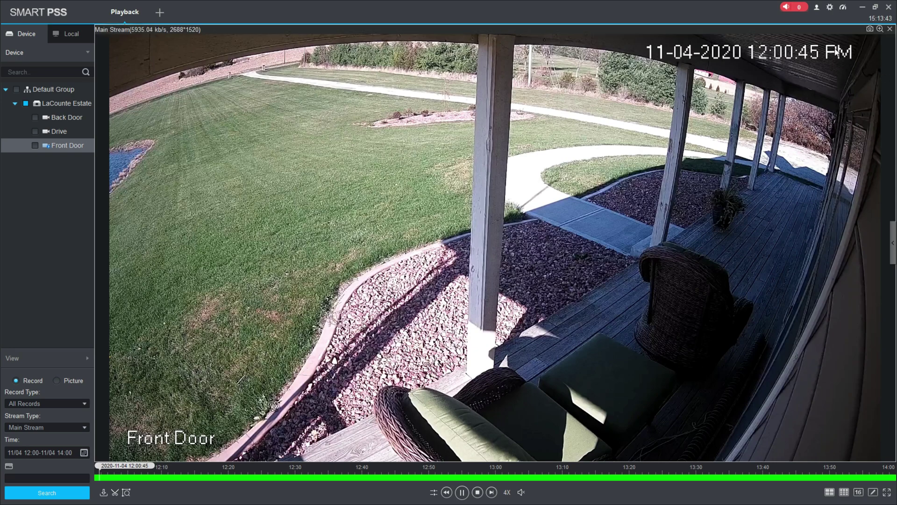
pyautogui.click(462, 493)
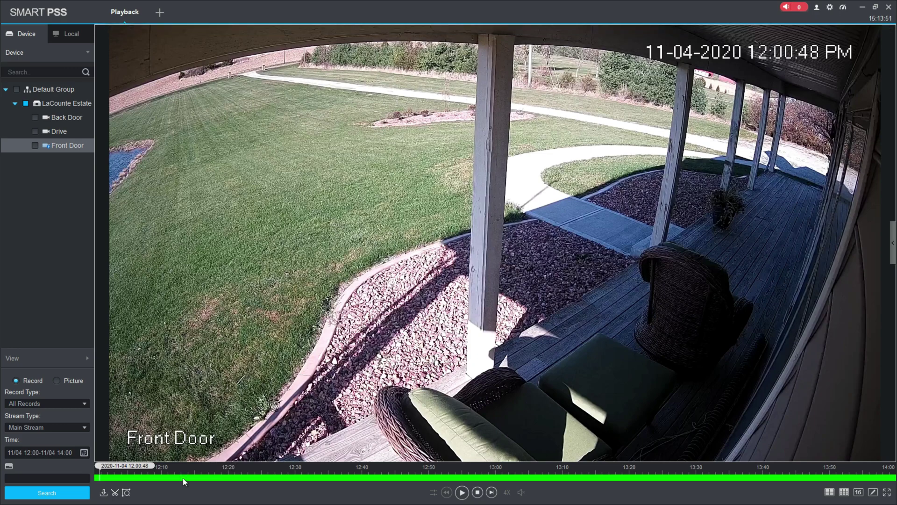
pyautogui.click(229, 478)
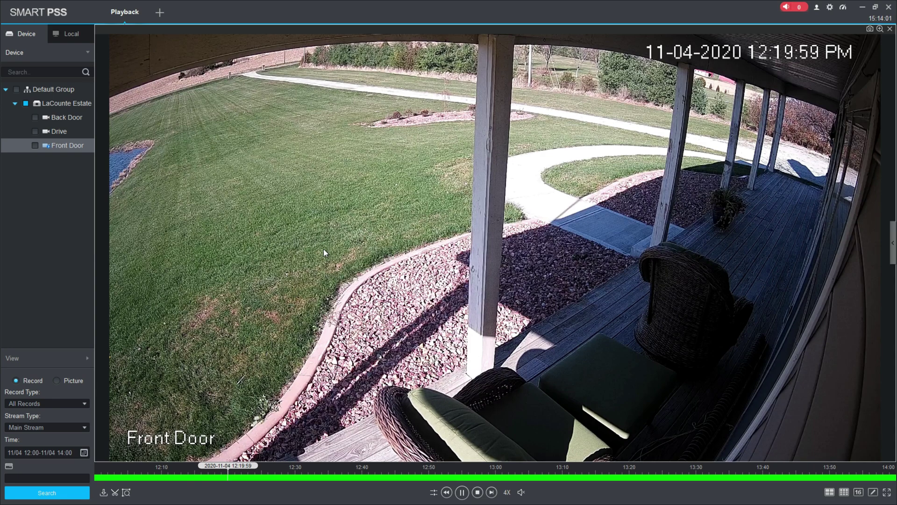
pyautogui.click(463, 494)
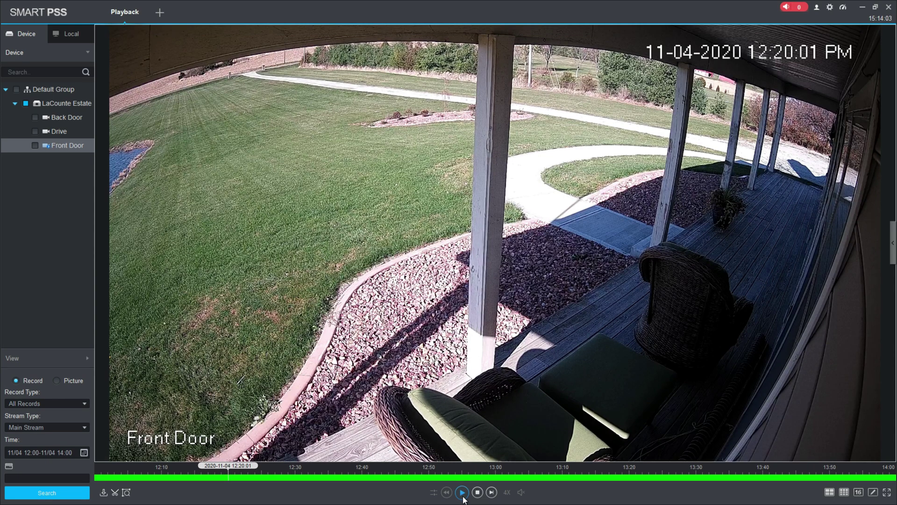
# Step: Start a Time Clip range at 12:20:01 and zoom the timeline out
pyautogui.click(115, 492)
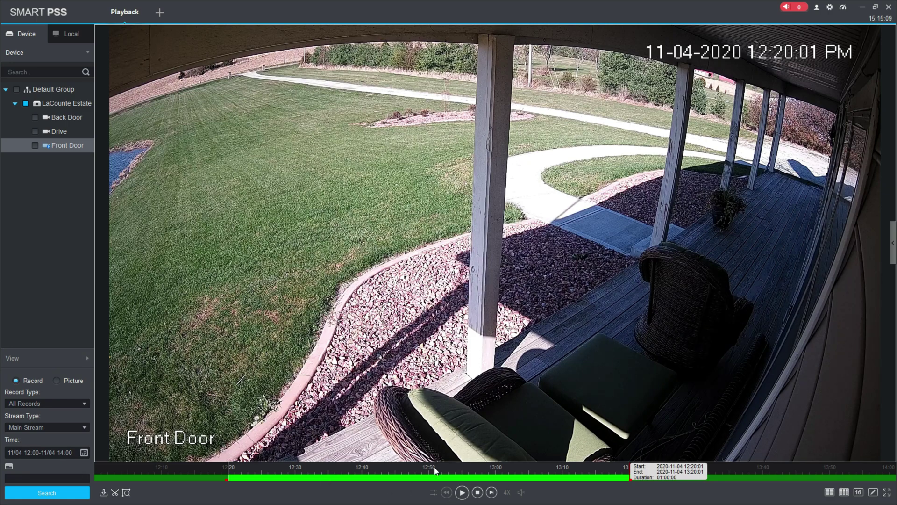
pyautogui.scroll(-4, 434, 470)
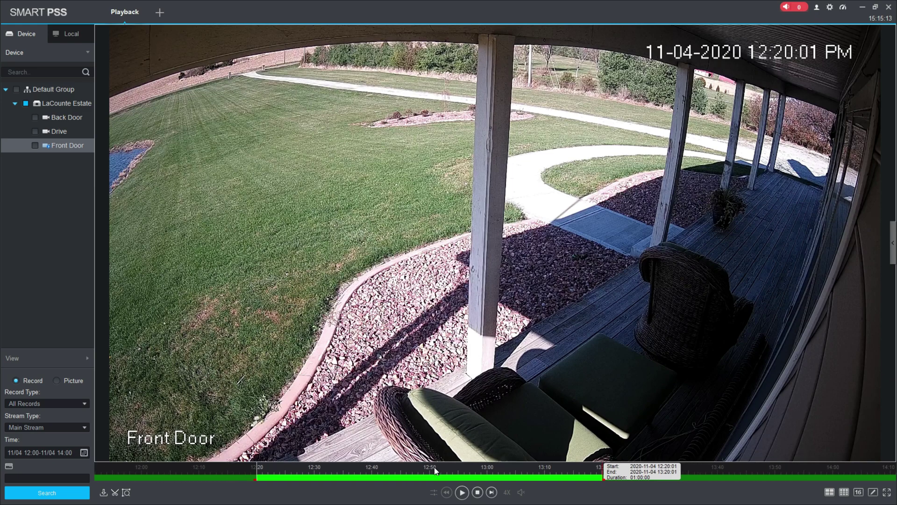
# Step: Zoom the playback timeline to span about 12:10–13:30 in five-minute ticks
pyautogui.scroll(2, 434, 470)
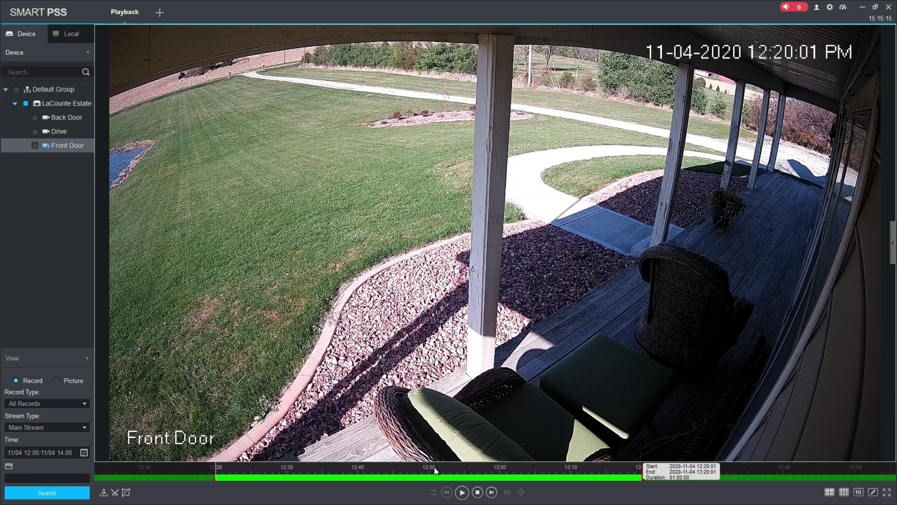
pyautogui.scroll(2, 435, 470)
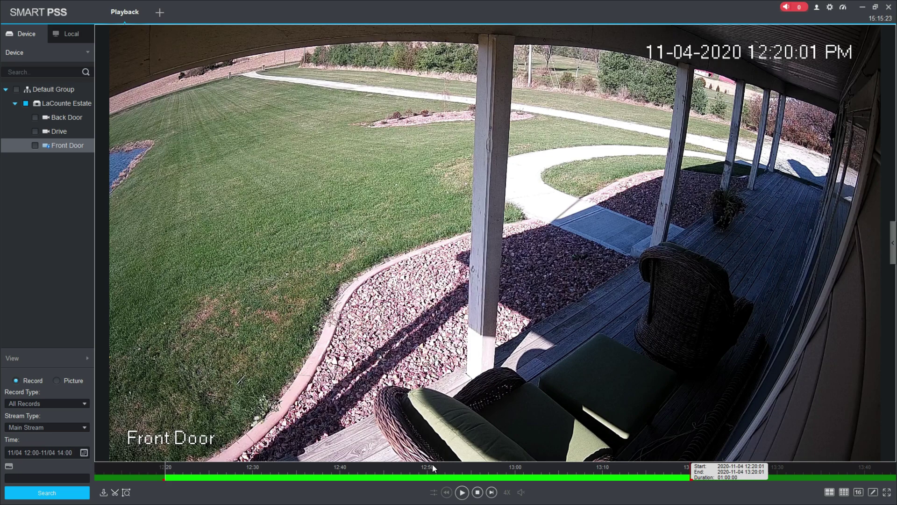
pyautogui.scroll(-3, 436, 470)
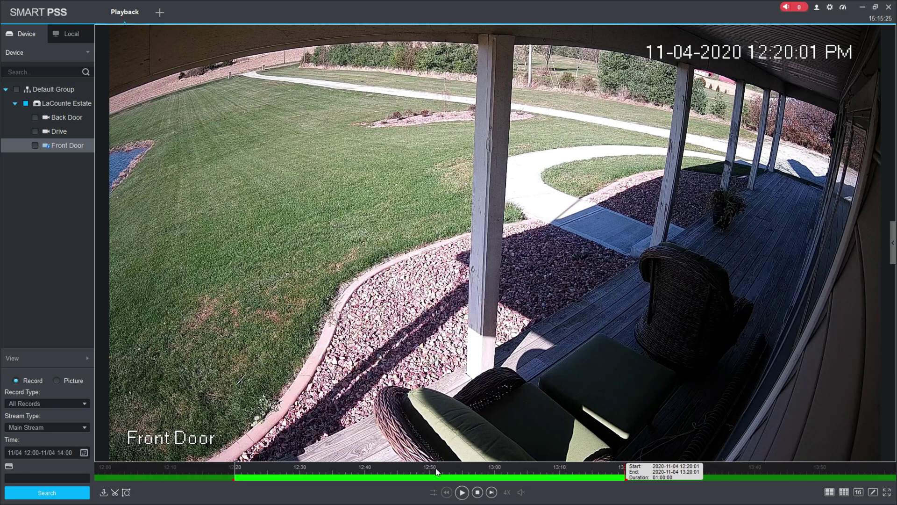
pyautogui.scroll(-4, 437, 471)
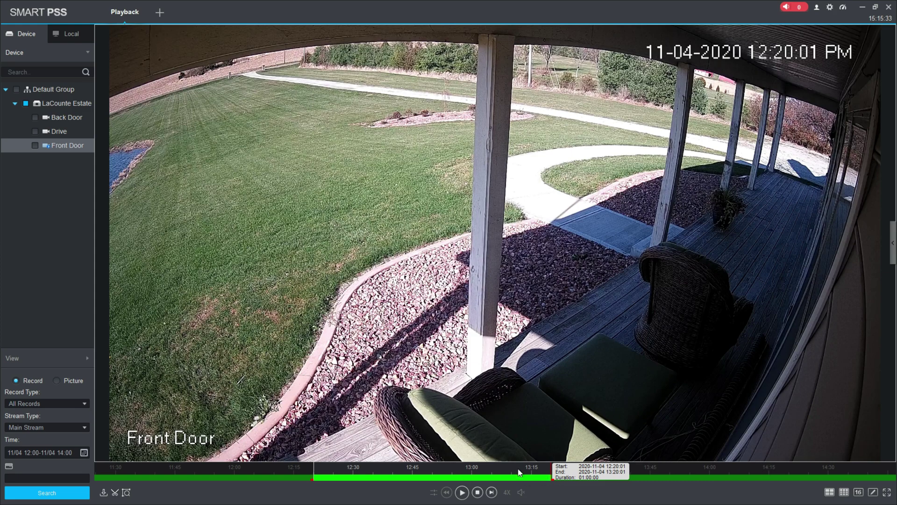
pyautogui.scroll(-4, 519, 472)
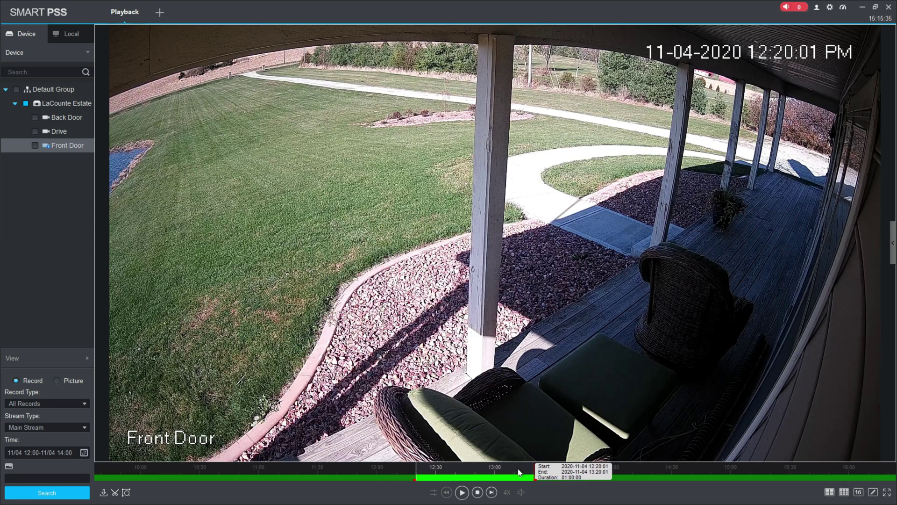
pyautogui.scroll(-1, 519, 472)
pyautogui.scroll(-1, 519, 472)
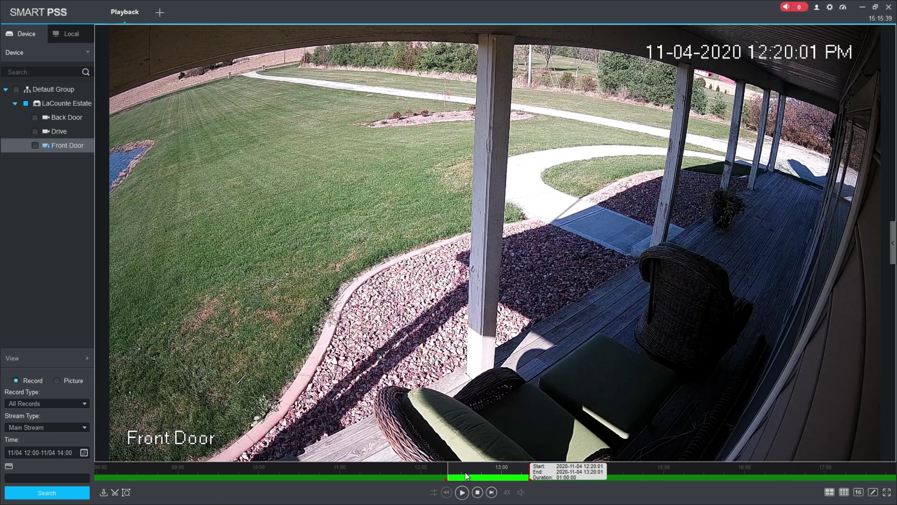
pyautogui.scroll(4, 491, 471)
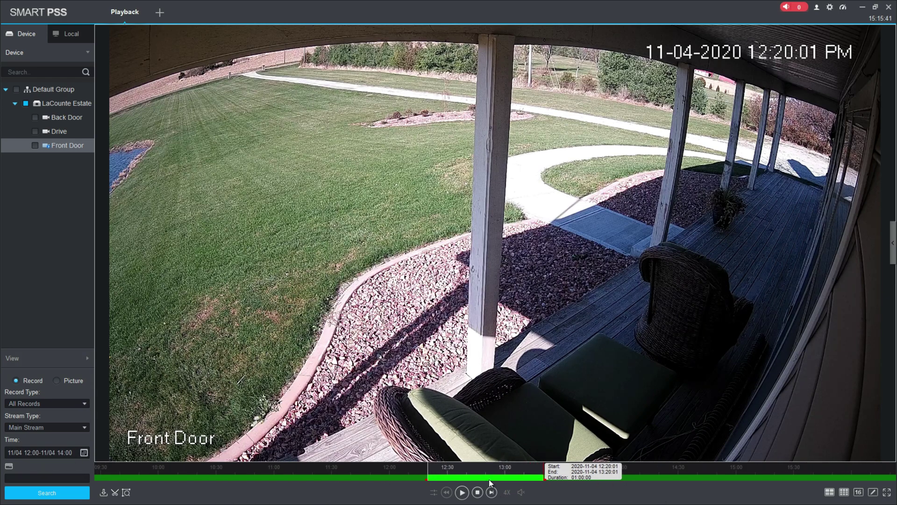
pyautogui.scroll(1, 479, 473)
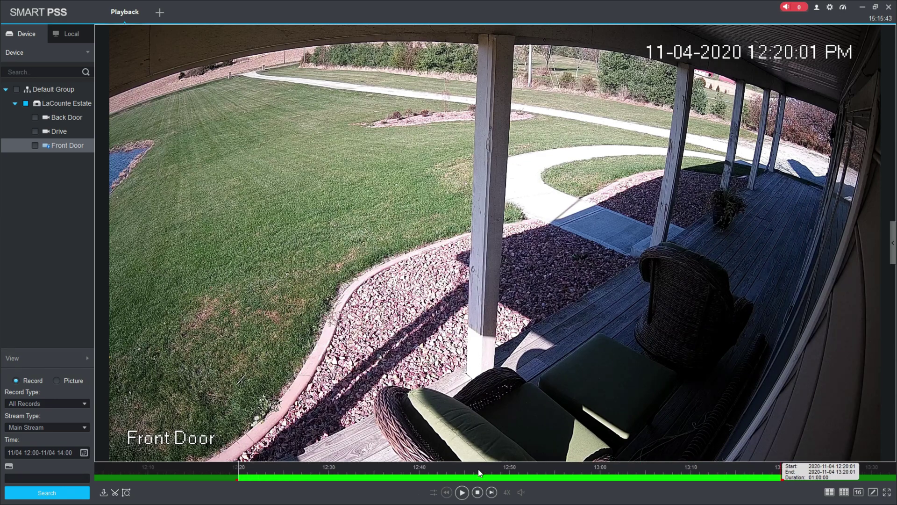
pyautogui.scroll(1, 479, 473)
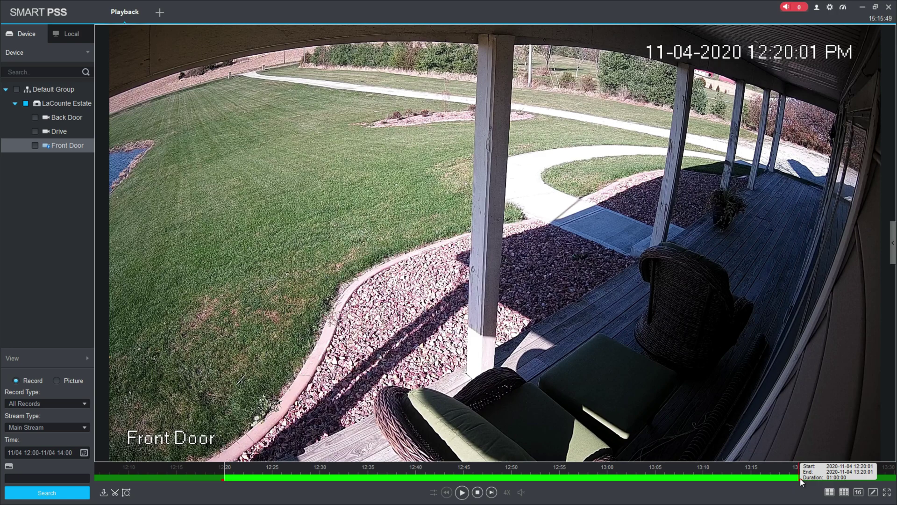
# Step: Drag the clip's end marker left so the clip ends at 12:21:10 (00:01:09)
pyautogui.moveTo(799, 476); pyautogui.dragTo(235, 480)
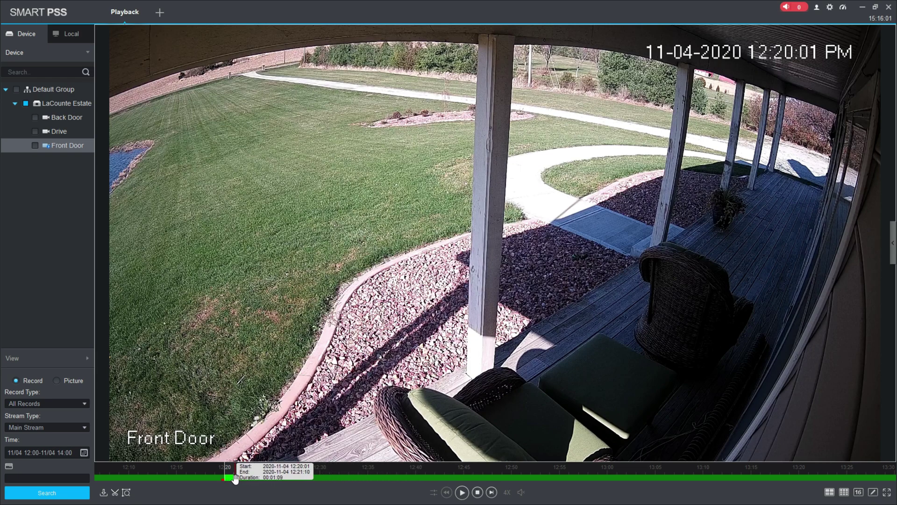
# Step: Open Export Setup for the clip and set its save path to the Desktop
pyautogui.click(117, 493)
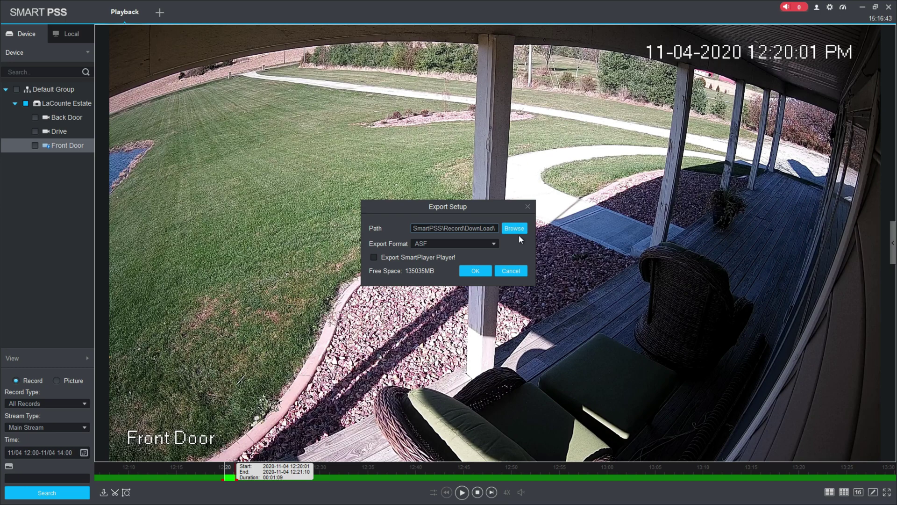
pyautogui.click(517, 229)
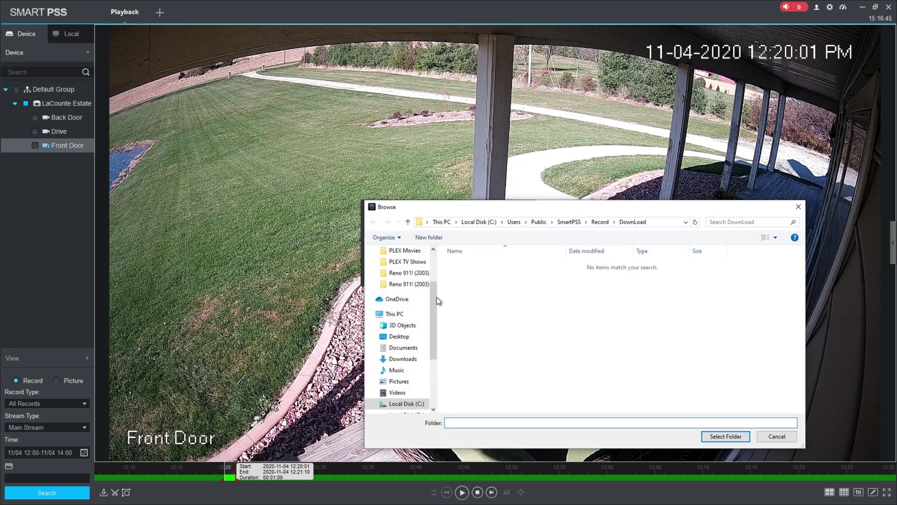
pyautogui.click(399, 270)
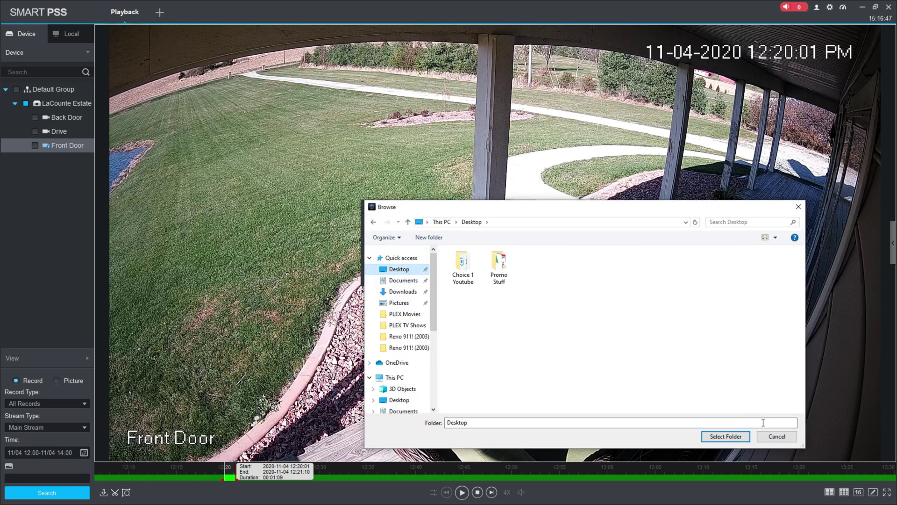
pyautogui.click(730, 437)
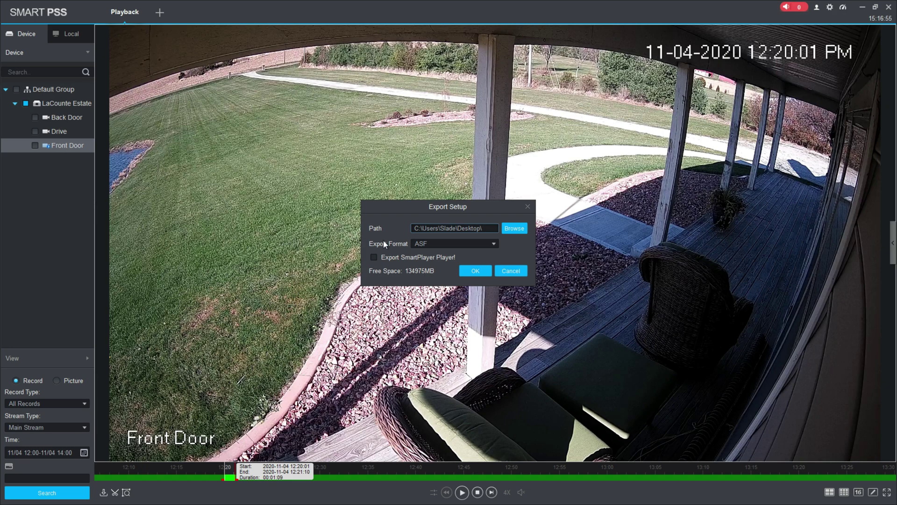
# Step: Set the export format to MP4 and confirm the Export Setup
pyautogui.click(445, 242)
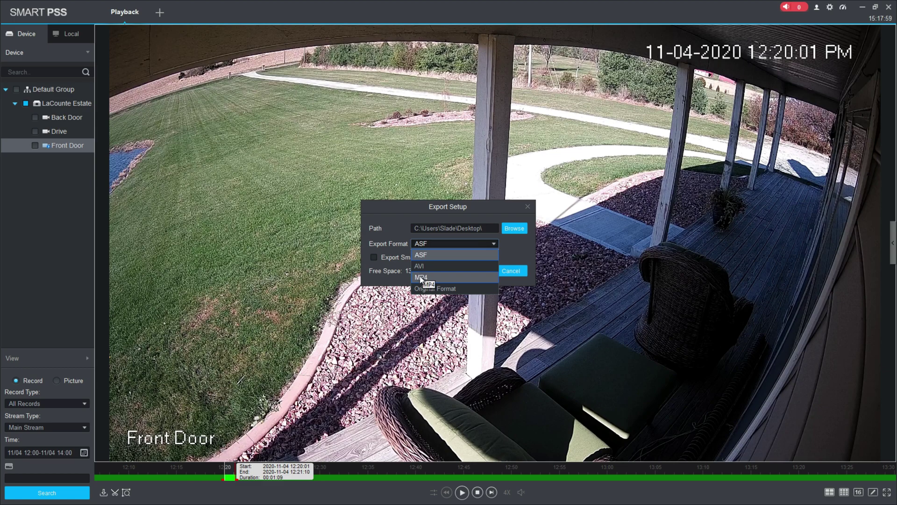
pyautogui.click(423, 278)
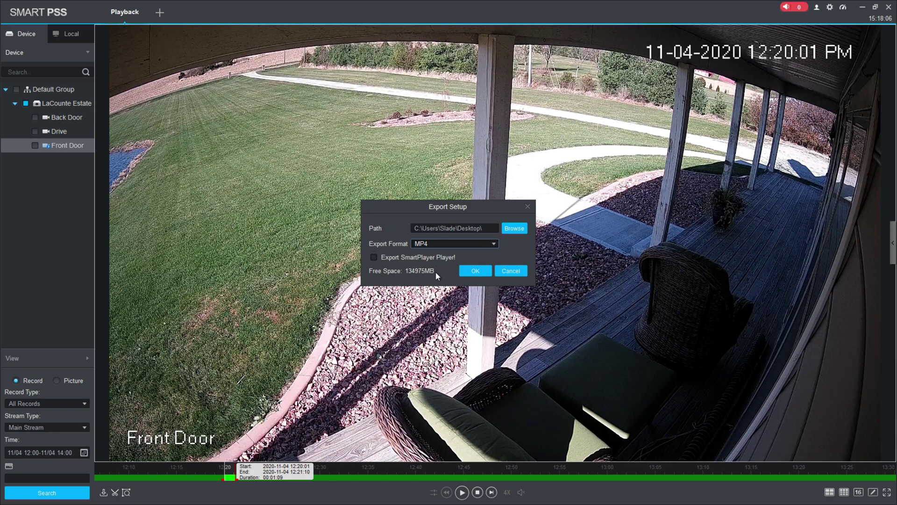
pyautogui.click(475, 271)
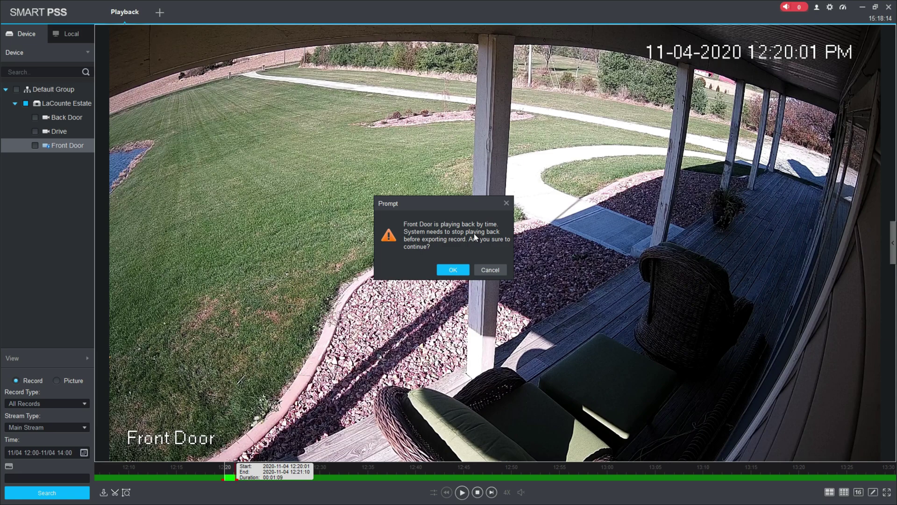
# Step: Allow Front Door playback to stop so the clip exports as a 36814 KB MP4
pyautogui.click(453, 271)
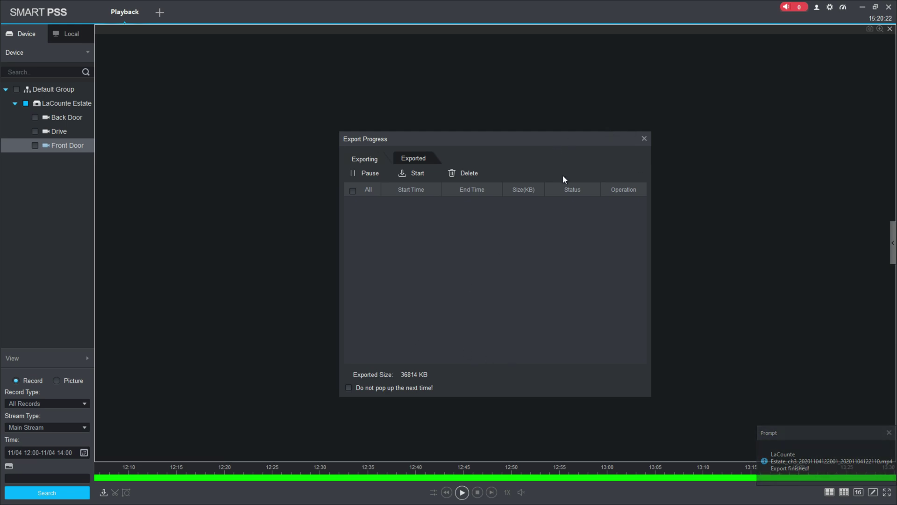
# Step: Close the Export Progress window and the Playback tab
pyautogui.click(644, 140)
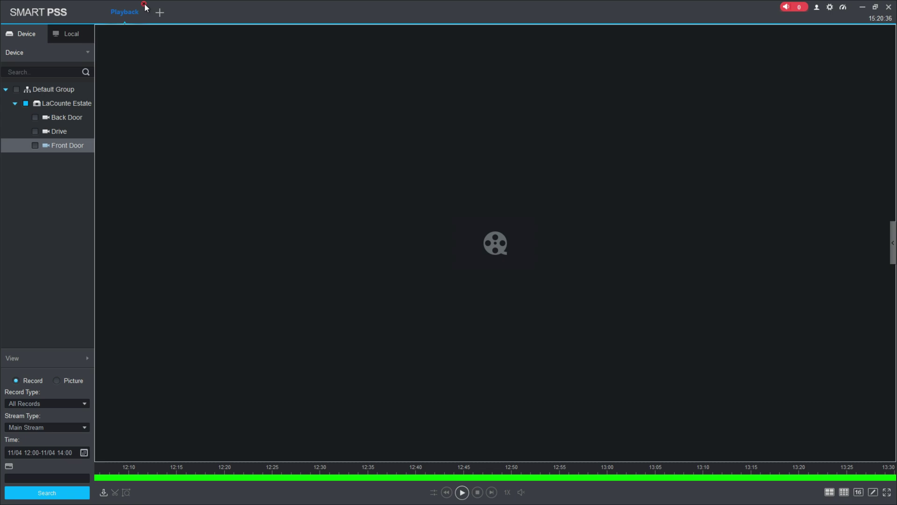
pyautogui.click(144, 4)
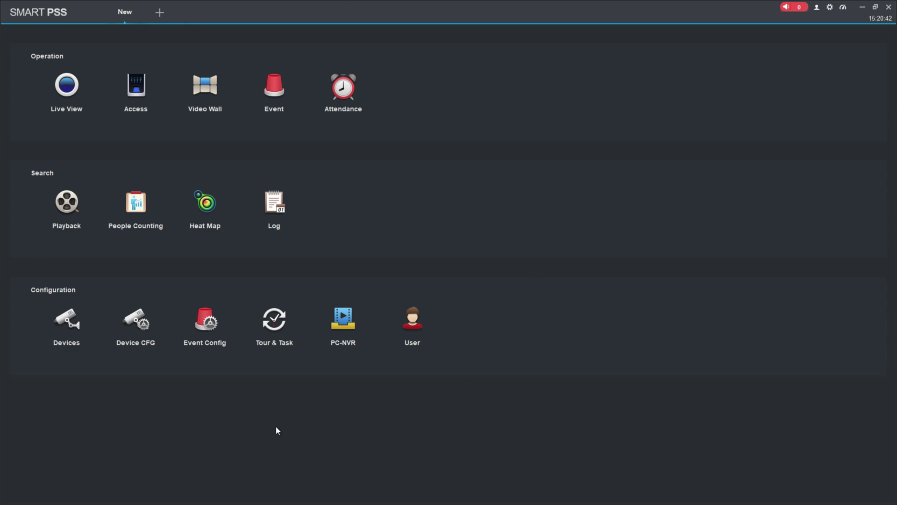
# Step: Minimize SmartPSS to show the exported LaCounte Estate clip on the desktop
pyautogui.click(863, 7)
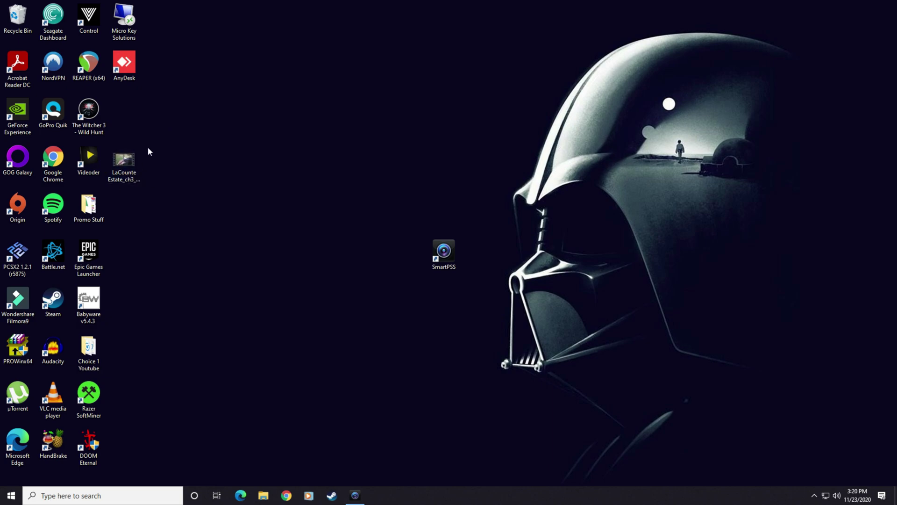
# Step: Play the exported LaCounte Estate clip, skip ahead, and pause around 12:20:41
pyautogui.doubleClick(124, 164)
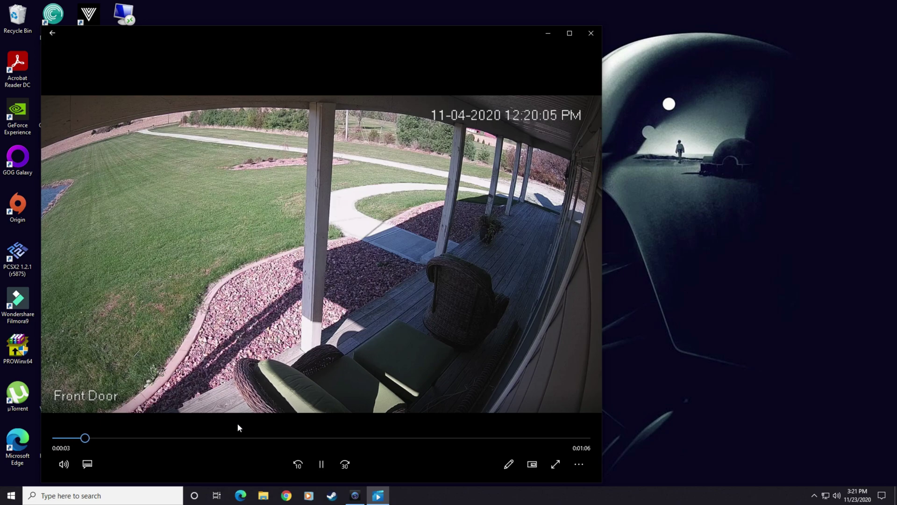
pyautogui.click(238, 438)
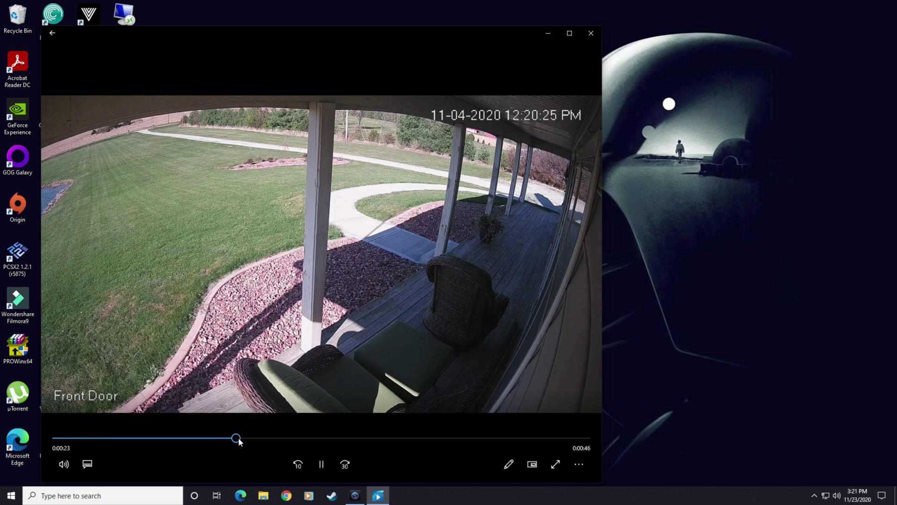
pyautogui.click(342, 437)
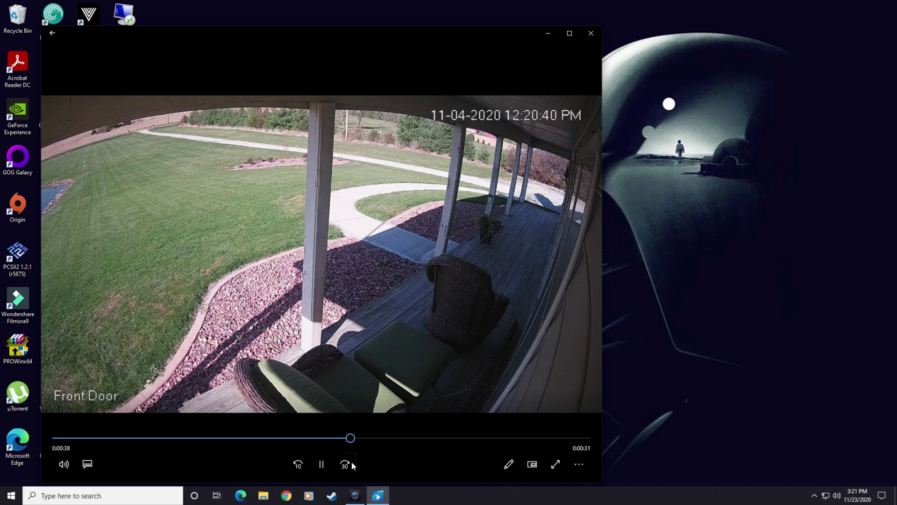
pyautogui.click(332, 469)
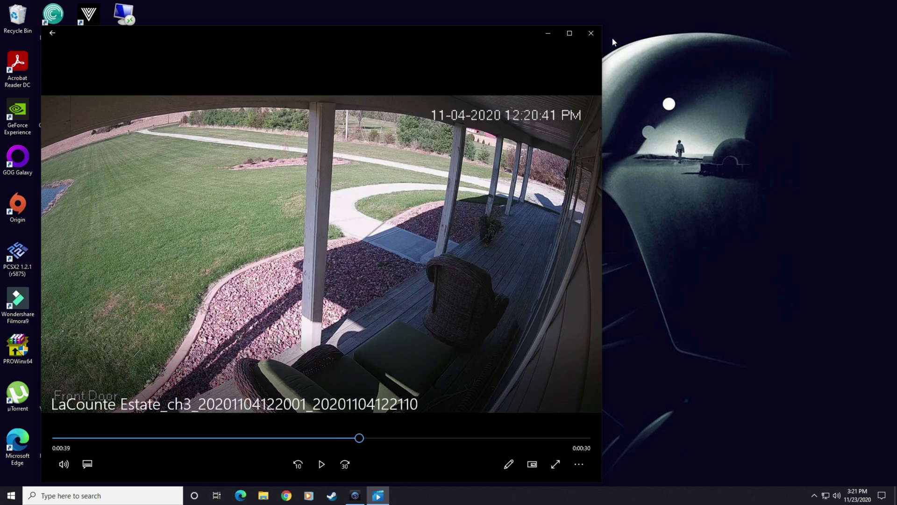